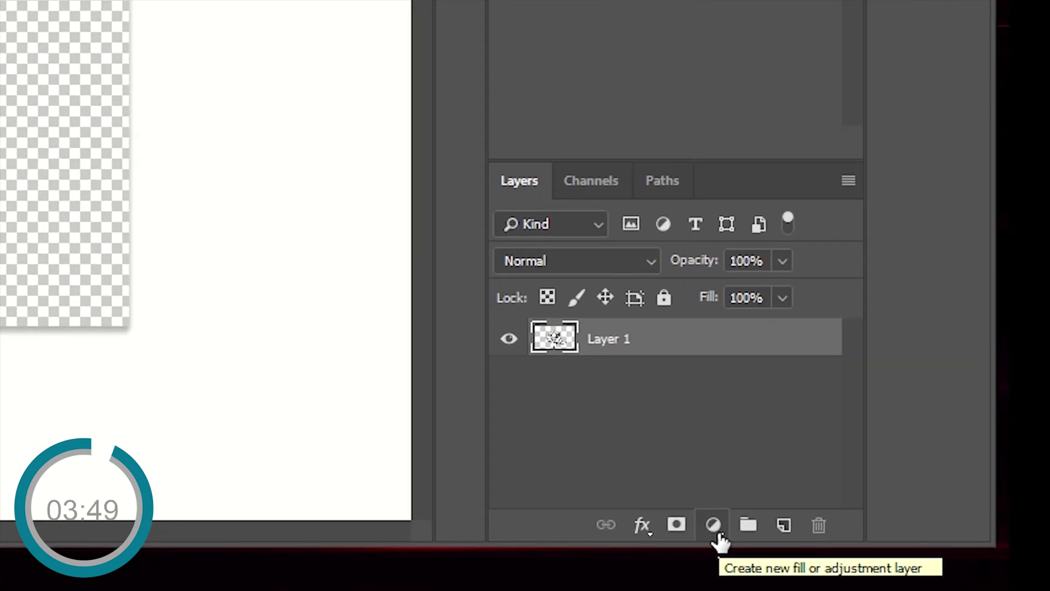
Add a white (ffffff) solid colour fill layer and move it below Layer 1
left_click(718, 533)
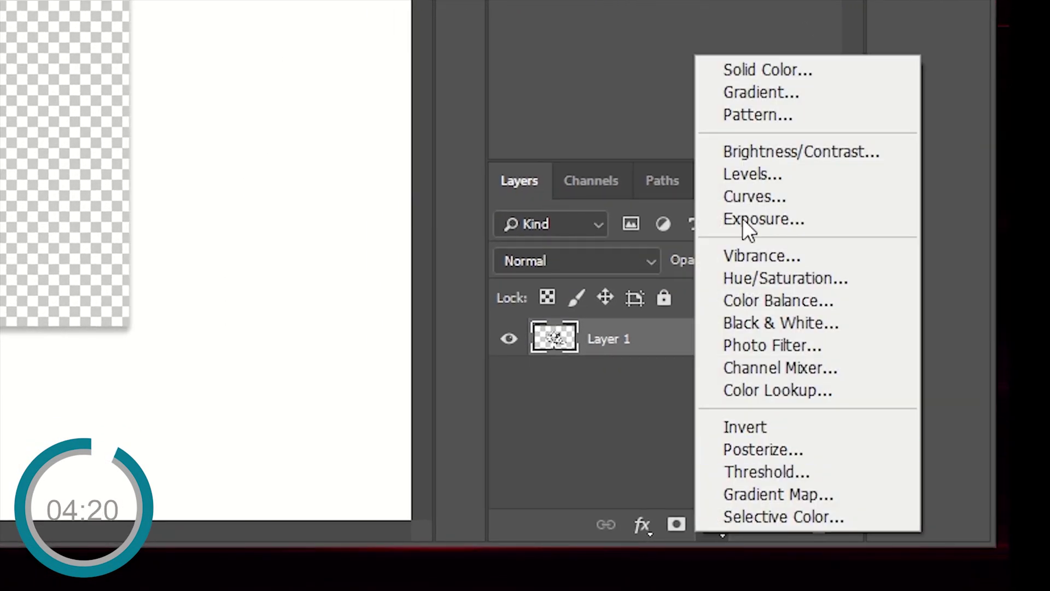
left_click(758, 77)
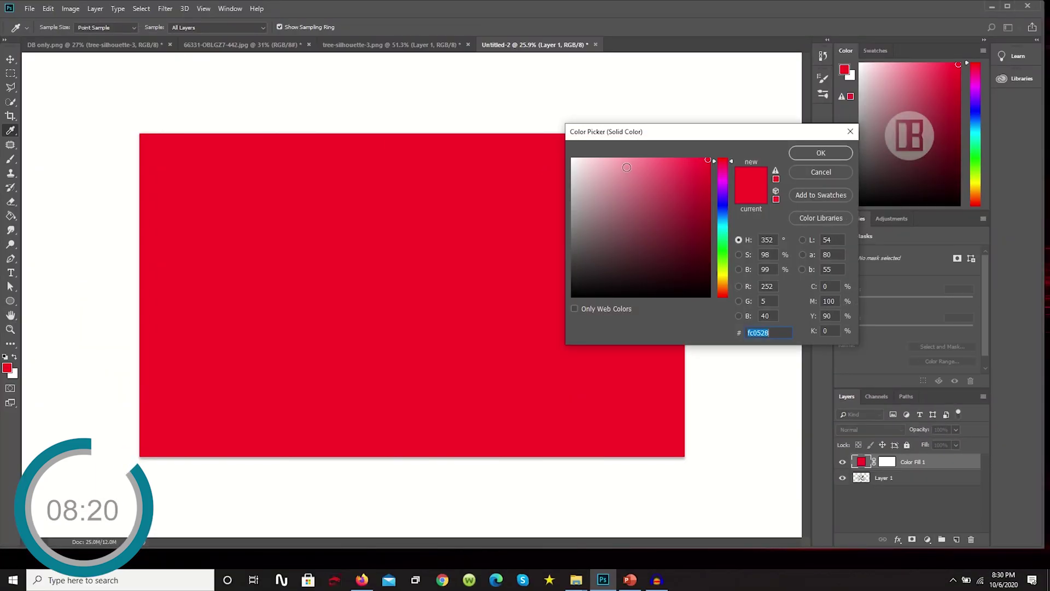
type("ffffff")
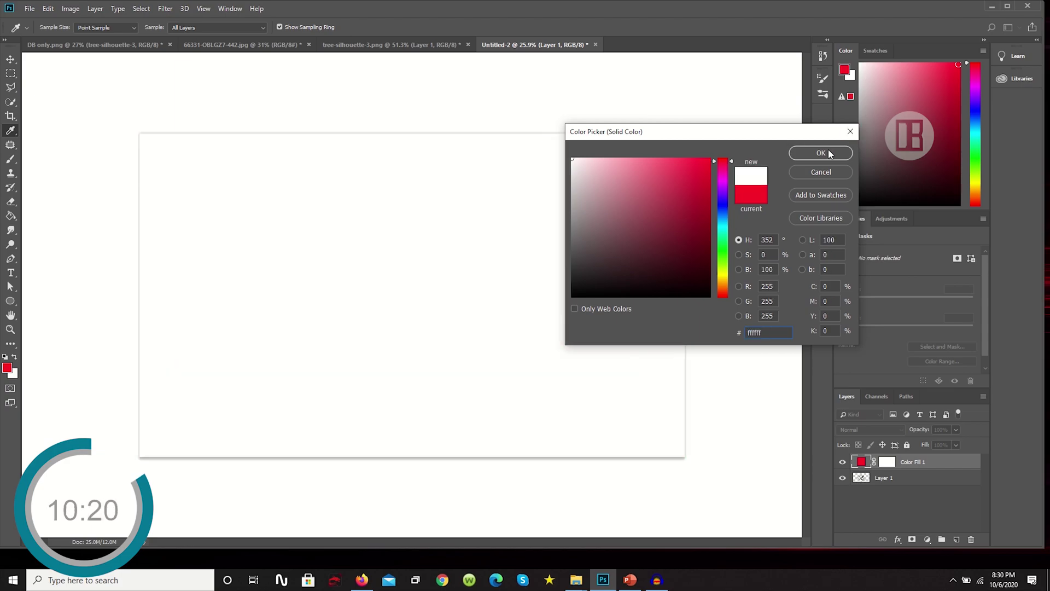
left_click(821, 153)
key("m")
left_click_drag(913, 462, 915, 489)
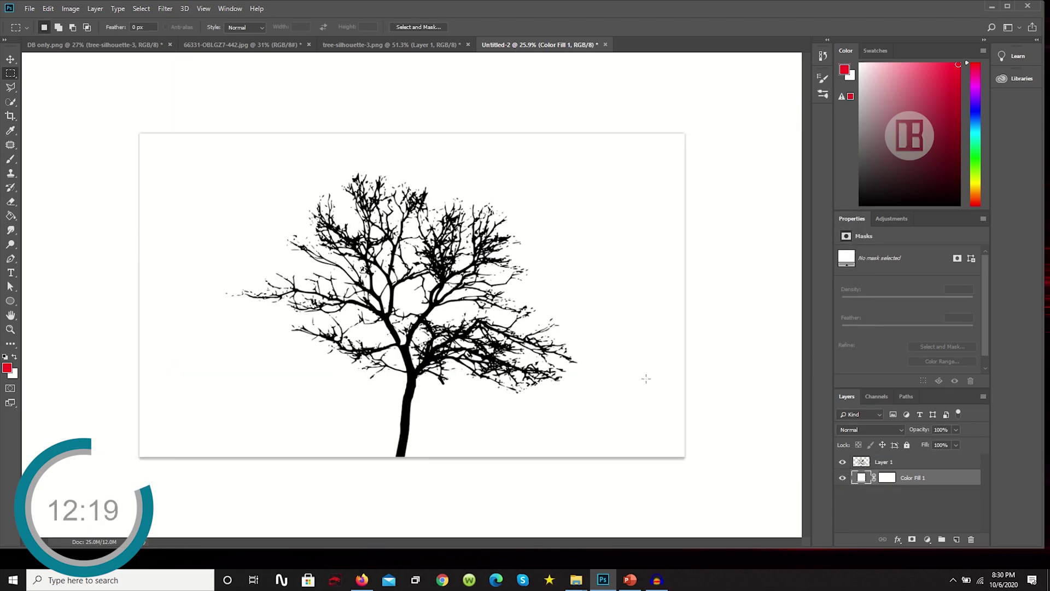
Set Layer 1's fill to 0%
left_click(932, 465)
left_click(956, 445)
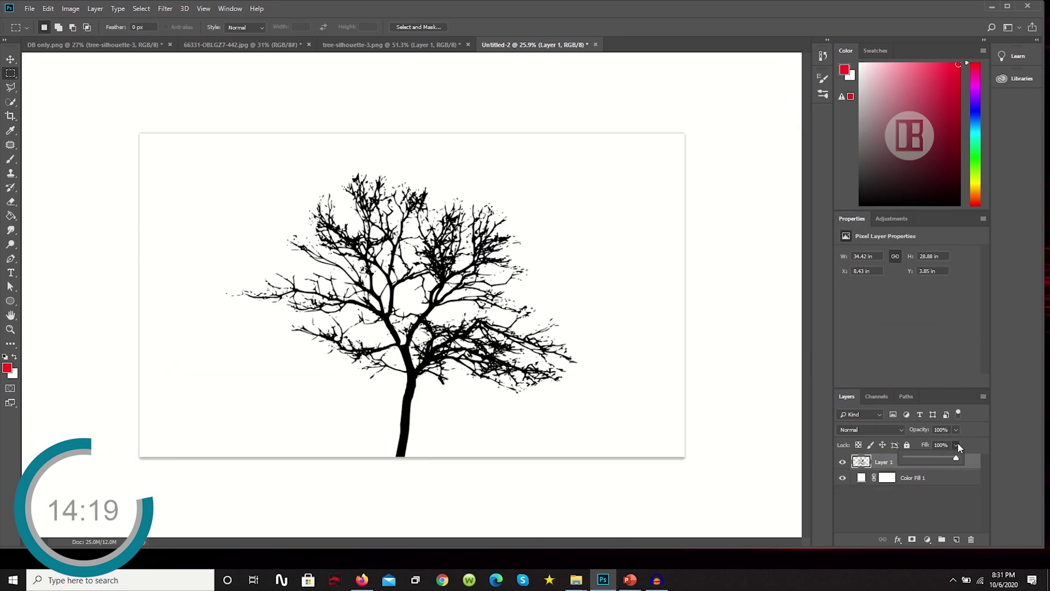
left_click_drag(956, 460, 884, 457)
Apply a Bevel & Emboss style to Layer 1 with depth 376 and size 6
double_click(884, 456)
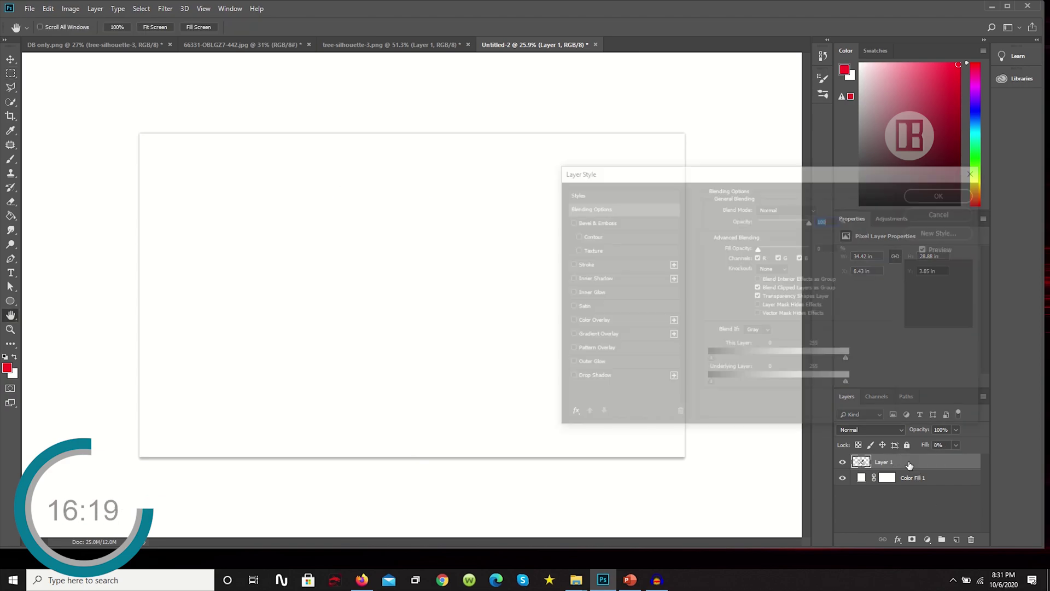
left_click(568, 222)
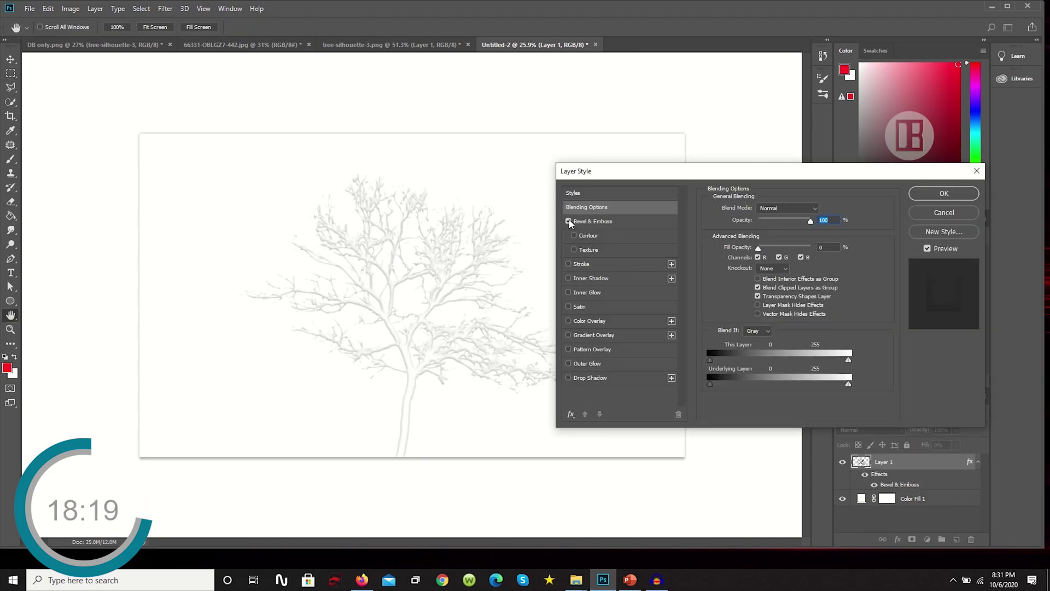
left_click(623, 224)
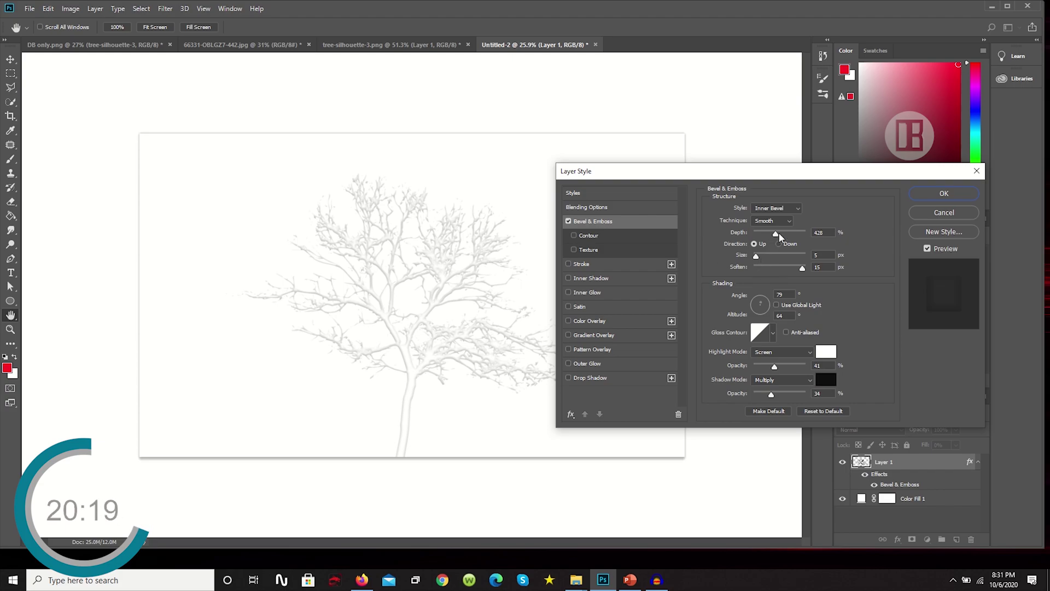
mouse_move(771, 234)
left_mouse_down()
mouse_move(757, 259)
mouse_move(800, 269)
left_mouse_up()
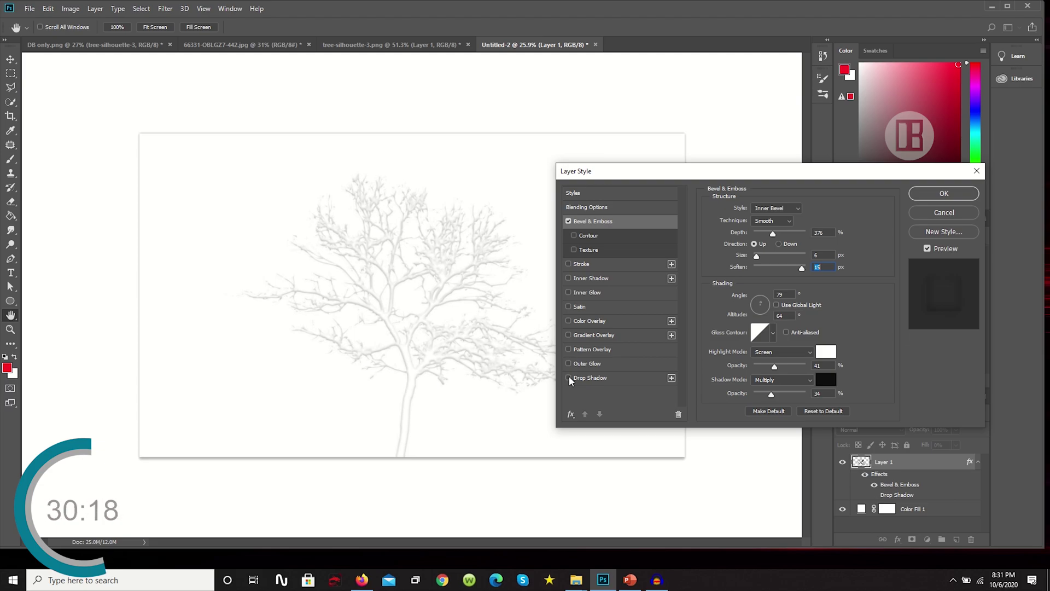
key("Return")
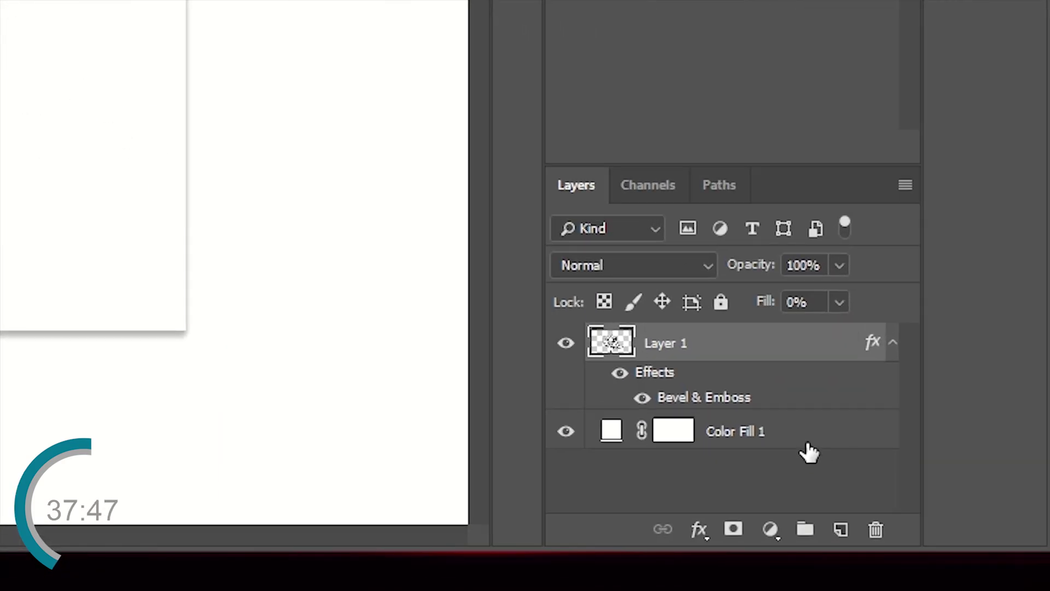
Add a new empty layer above Color Fill 1 and set the foreground colour to pink ffb4bf
left_click(800, 439)
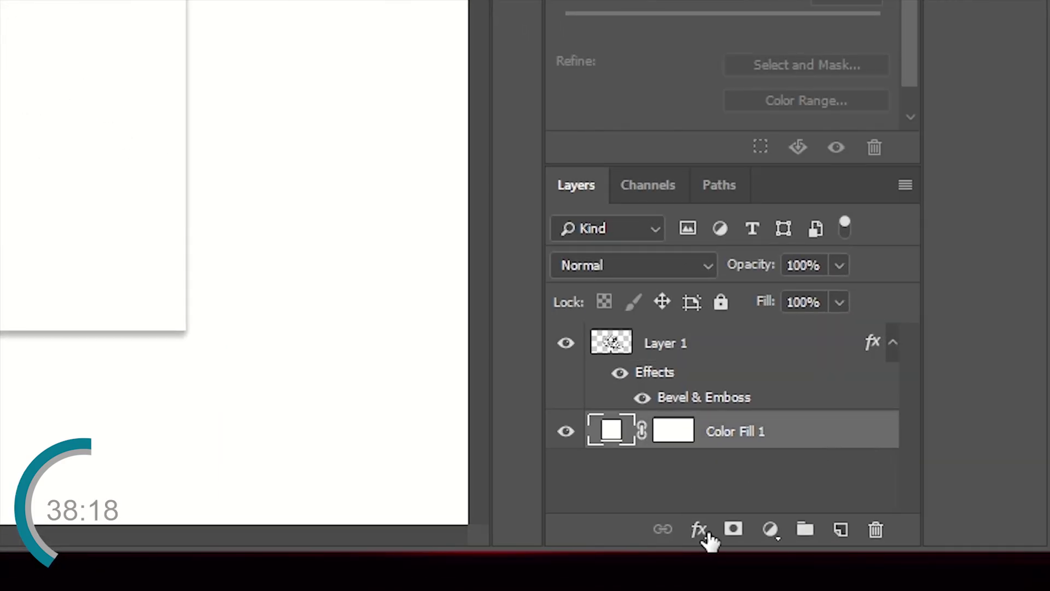
left_click(842, 532)
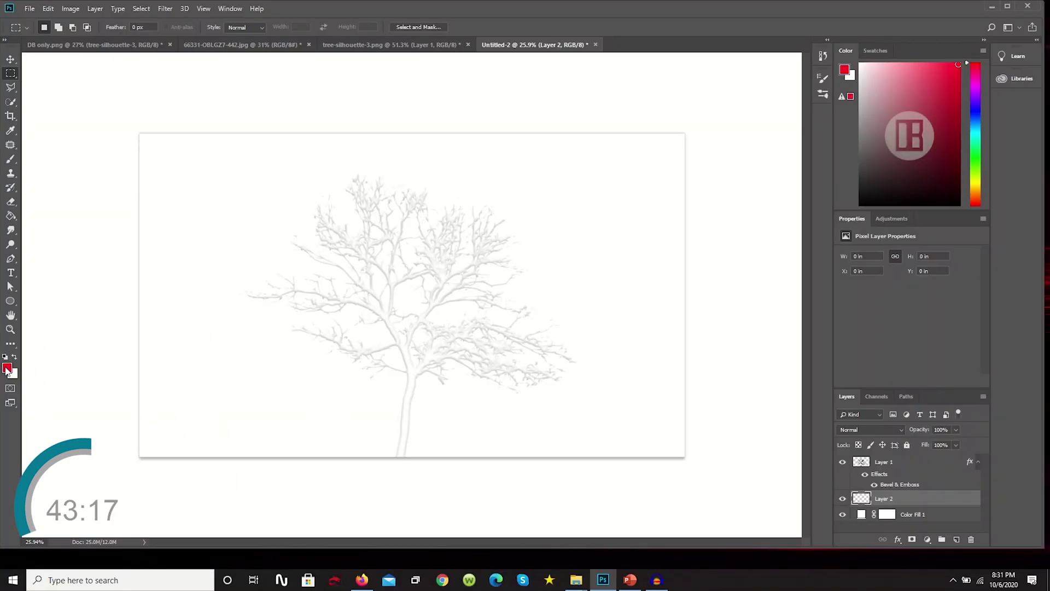
left_click(10, 363)
left_click(611, 158)
left_click(808, 153)
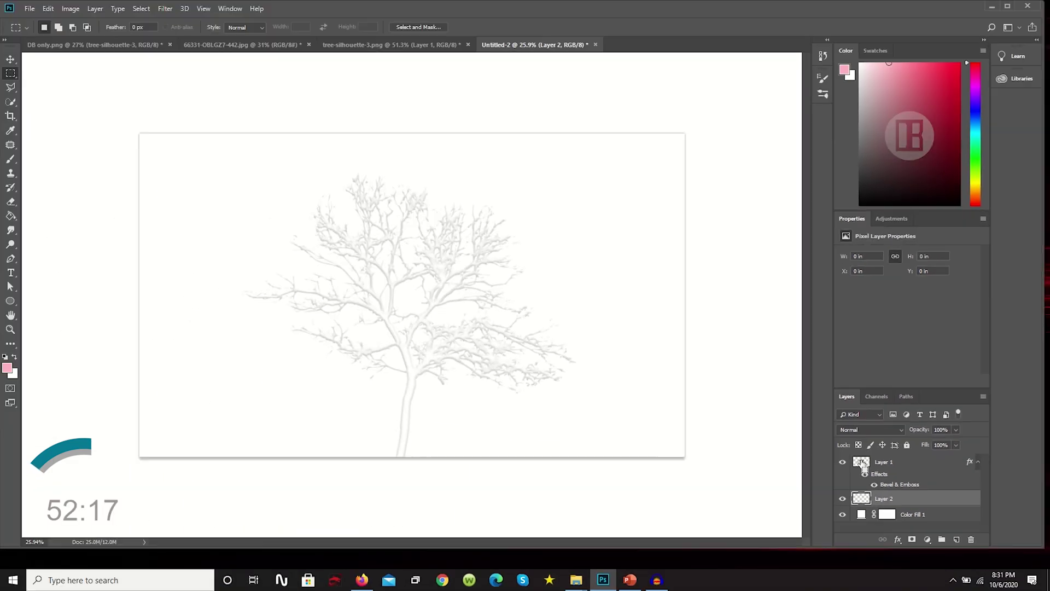
Load Layer 1's tree shape as a selection, fill it with pink on Layer 2, and deselect
left_click(860, 462, "ctrl")
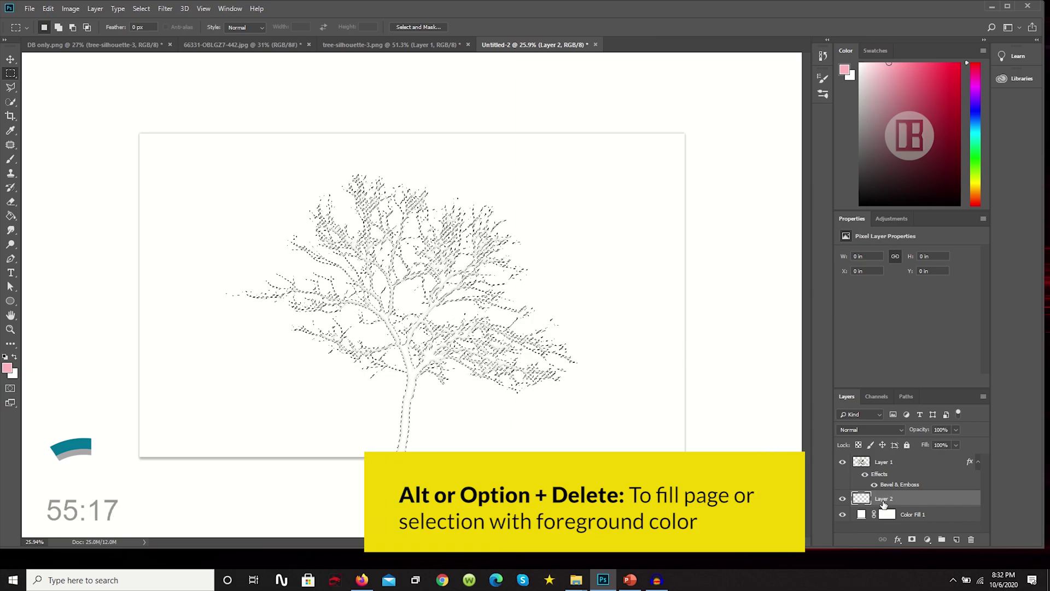
key("alt+Delete")
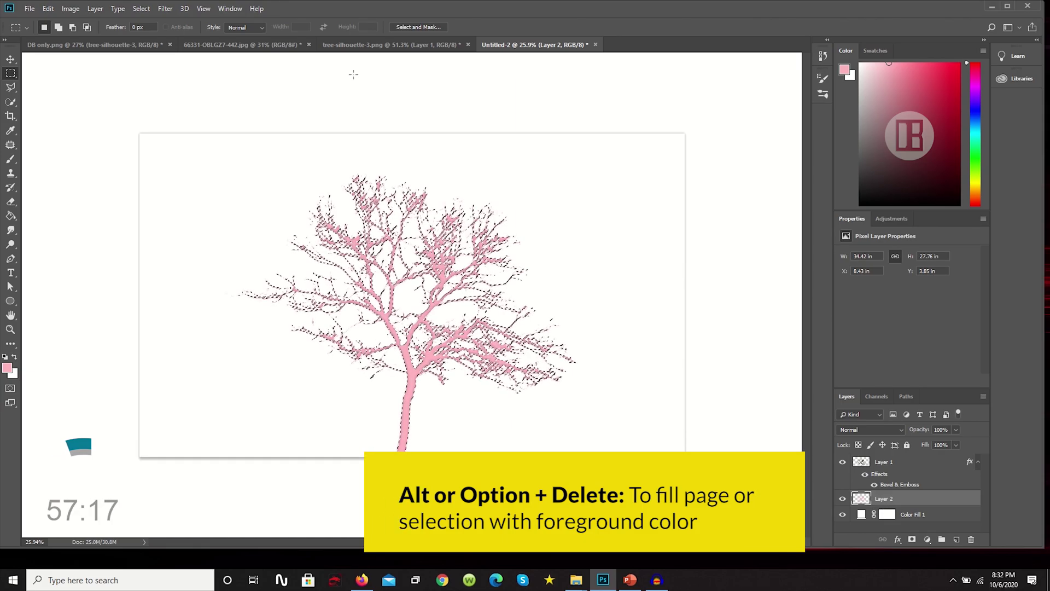
scroll(447, 419, "up", 3)
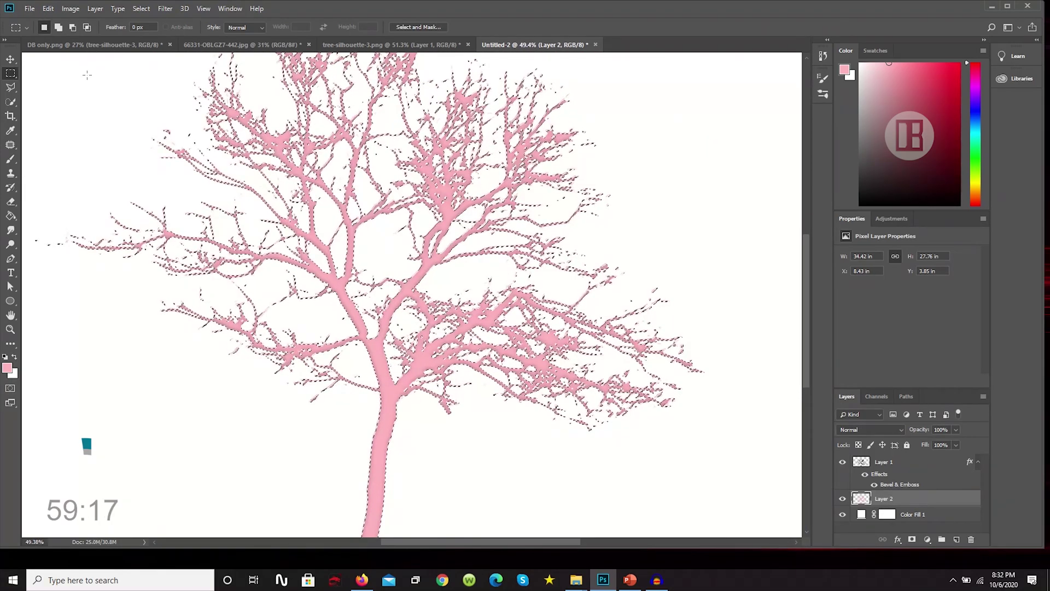
right_click(258, 136)
left_click(287, 142)
scroll(502, 280, "down", 3)
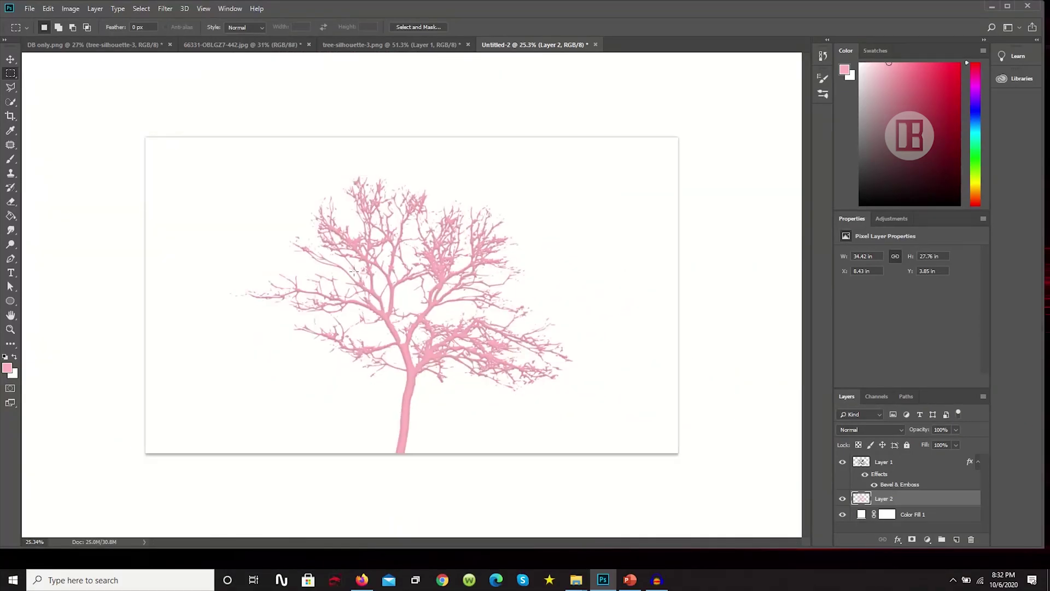